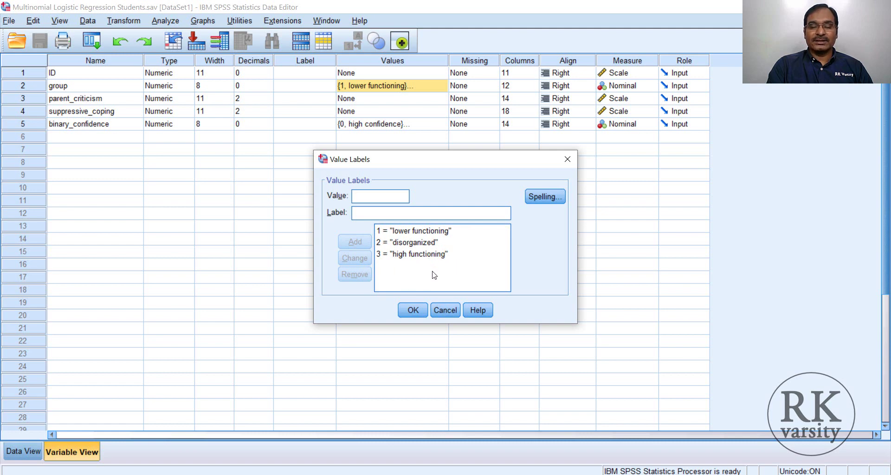
# Review the value labels defined for the group and binary_confidence variables.
pyautogui.click(416, 308)
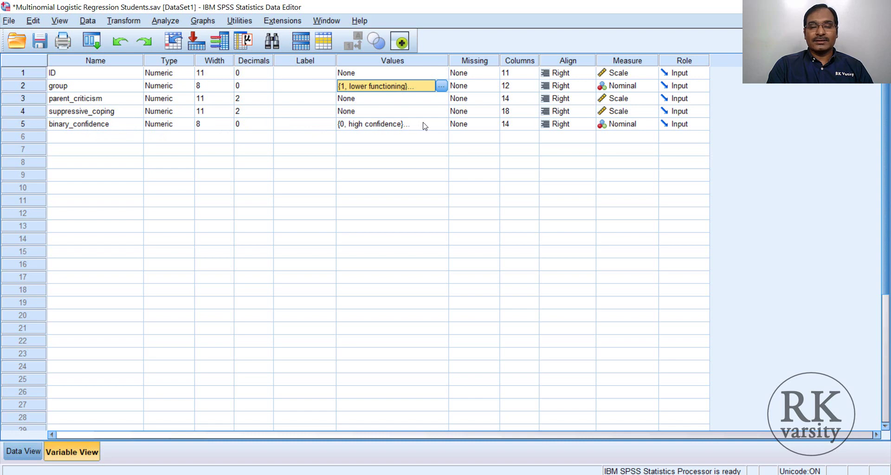
pyautogui.click(438, 124)
pyautogui.click(440, 124)
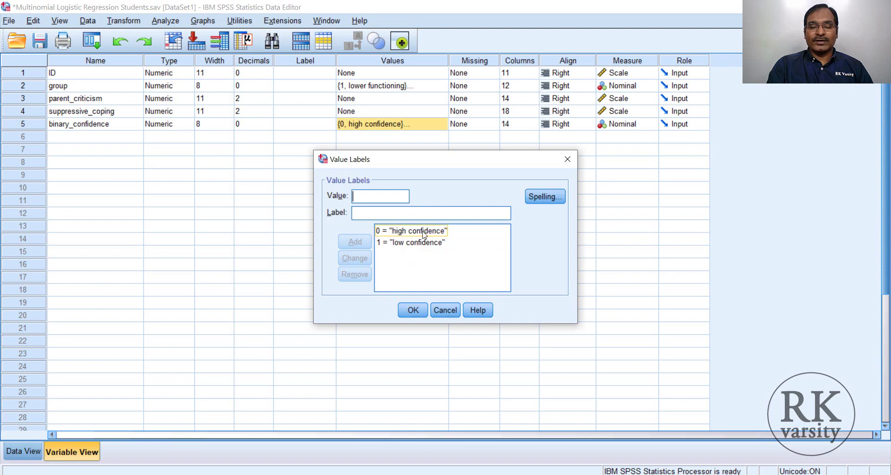
pyautogui.click(415, 310)
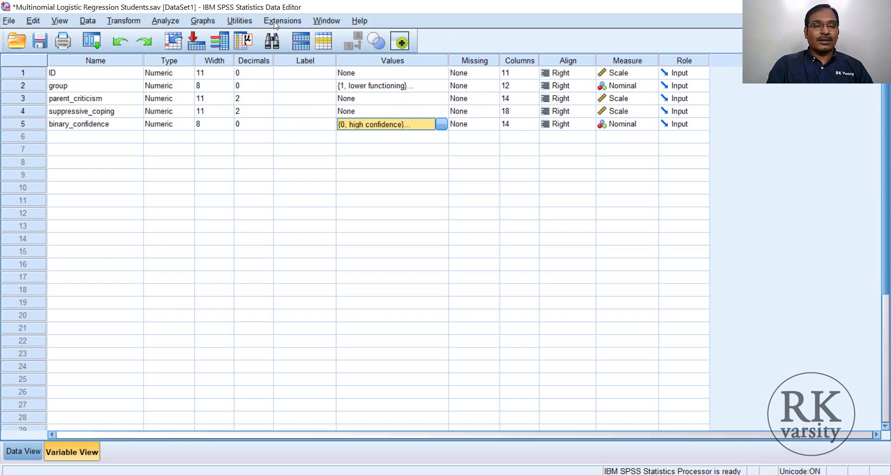
# Start a multinomial logistic regression with group as the dependent variable, keeping the last category as reference in ascending order.
pyautogui.click(178, 25)
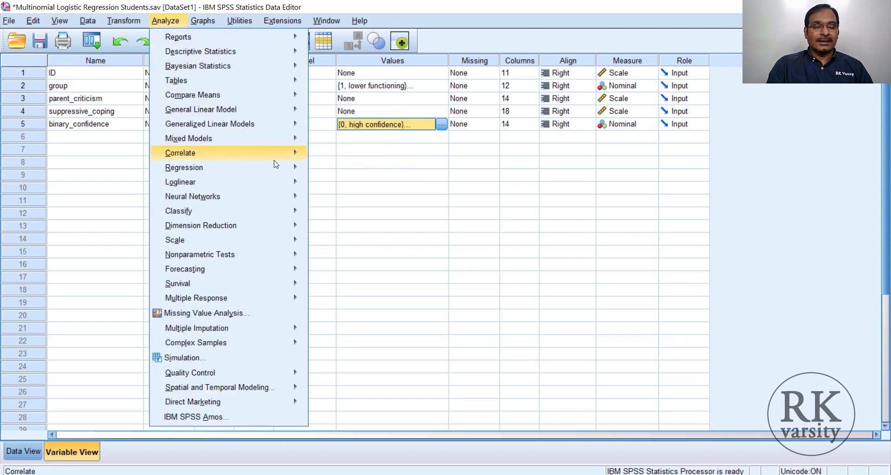
pyautogui.moveTo(281, 173)
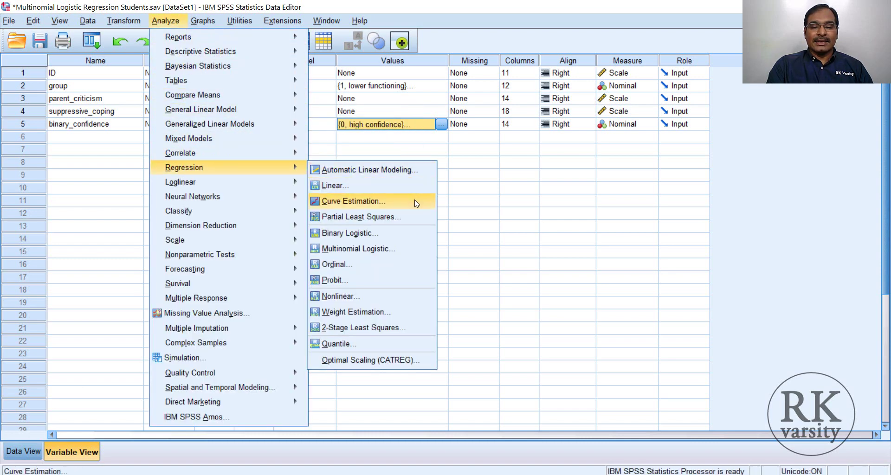
pyautogui.click(426, 253)
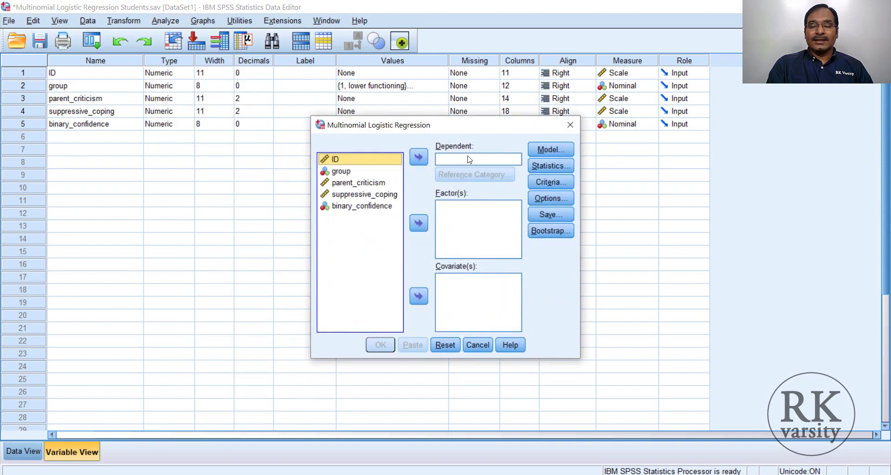
pyautogui.click(348, 172)
pyautogui.click(418, 158)
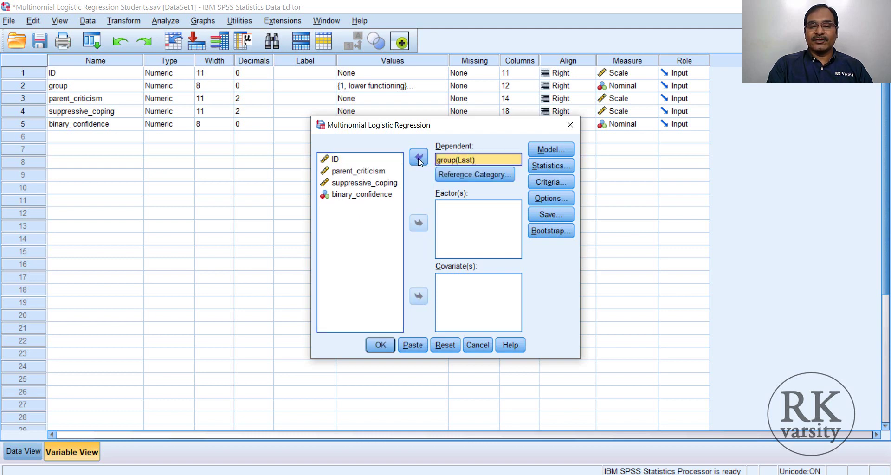
pyautogui.click(484, 180)
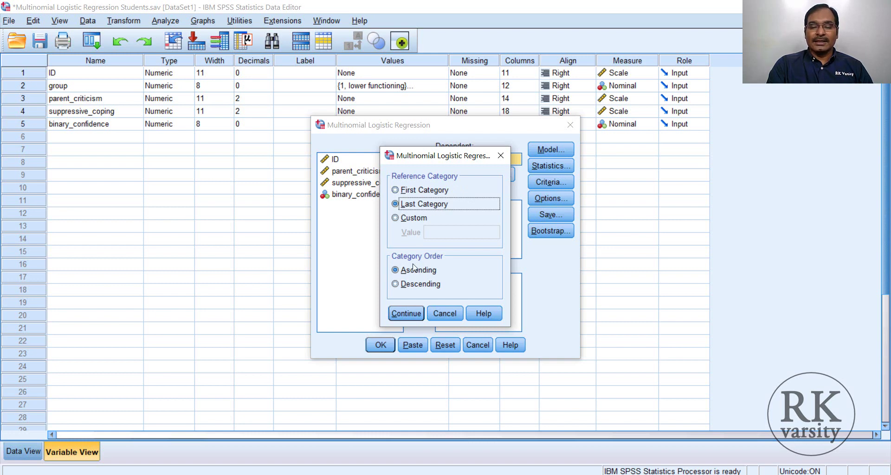
pyautogui.click(406, 314)
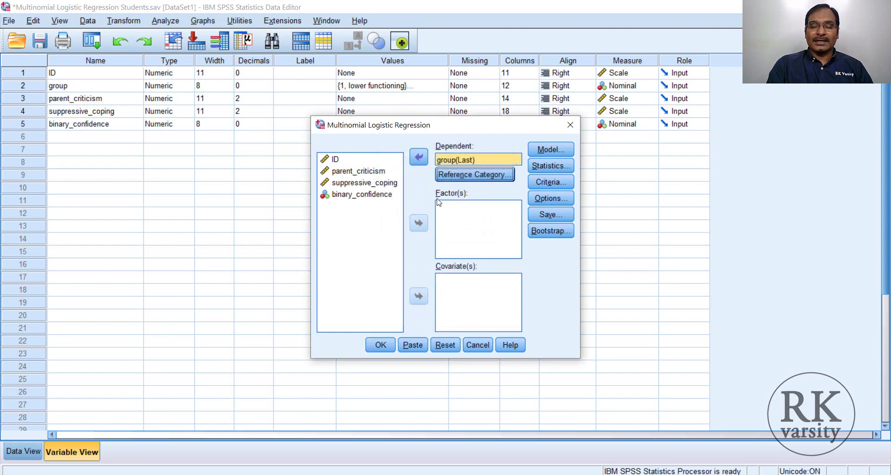
# Assign binary_confidence as the factor and parent_criticism and suppressive_coping as the covariates.
pyautogui.click(360, 194)
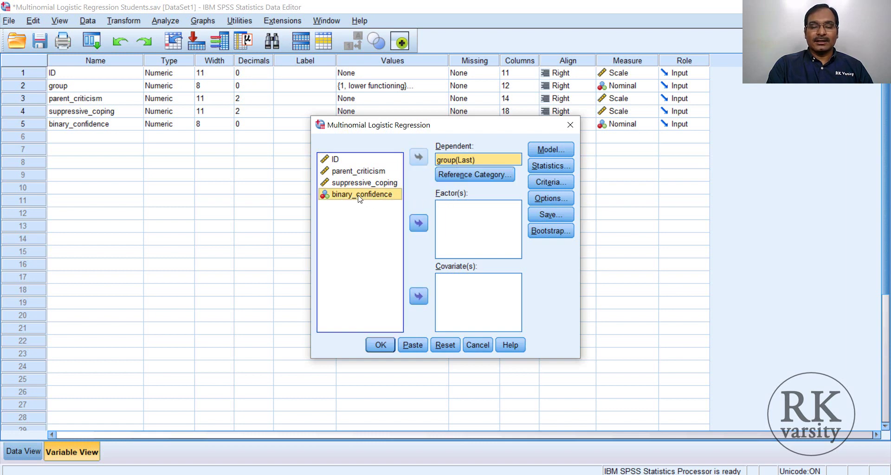
pyautogui.click(420, 223)
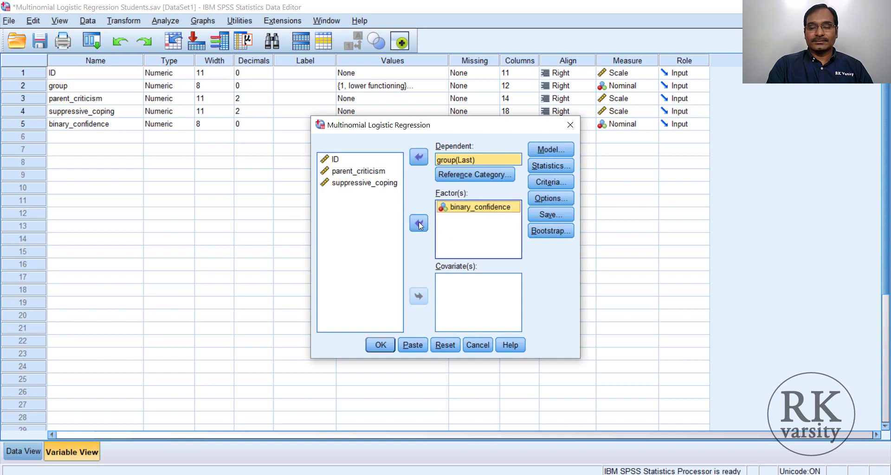
pyautogui.click(371, 174)
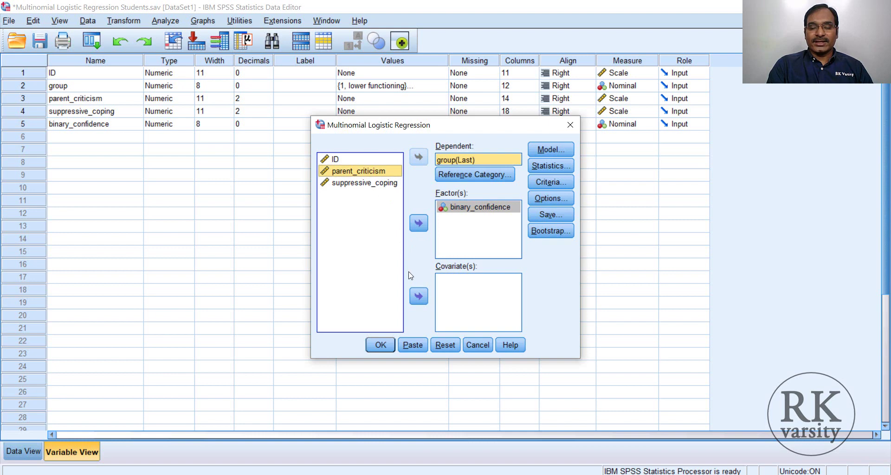
pyautogui.click(419, 295)
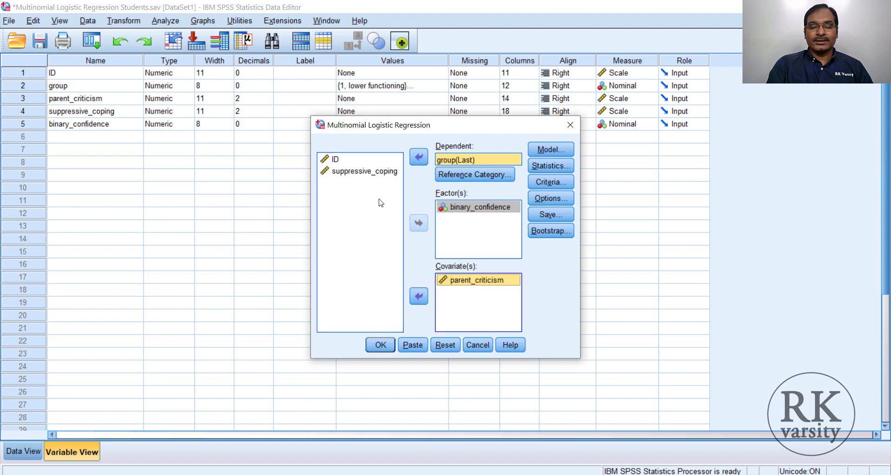
pyautogui.click(361, 174)
pyautogui.click(362, 173)
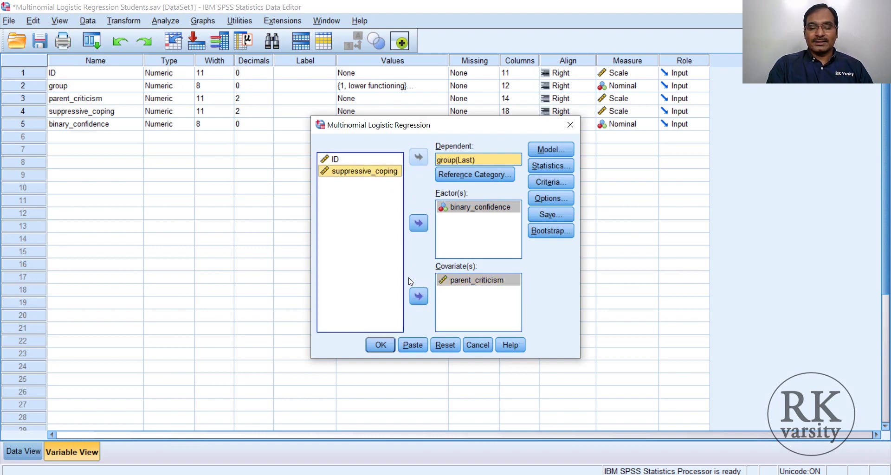
pyautogui.click(419, 297)
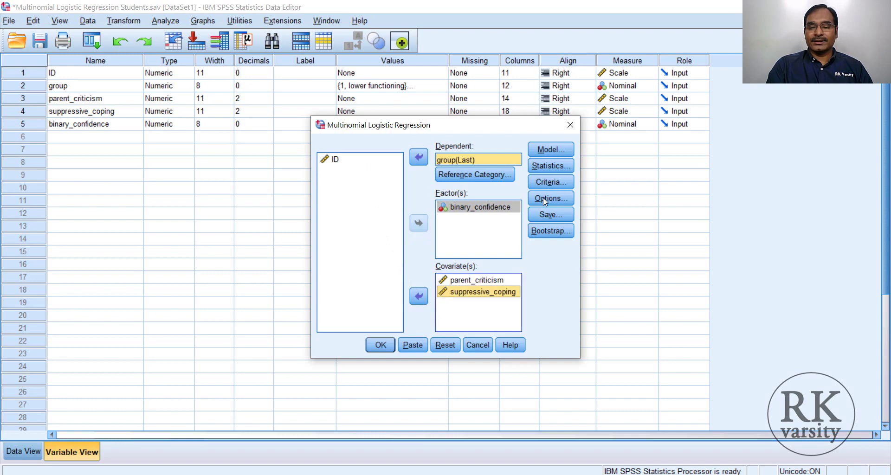
# Keep the main effects model with intercept and add the classification table and goodness-of-fit to the requested statistics.
pyautogui.click(558, 149)
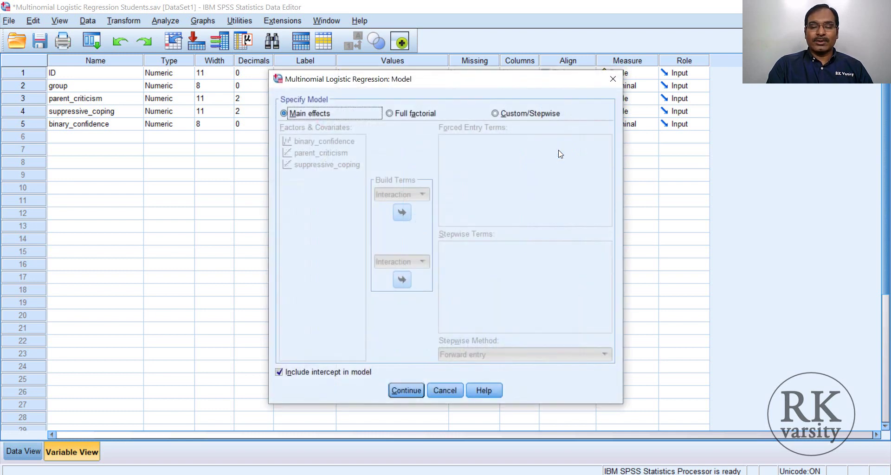
pyautogui.click(406, 391)
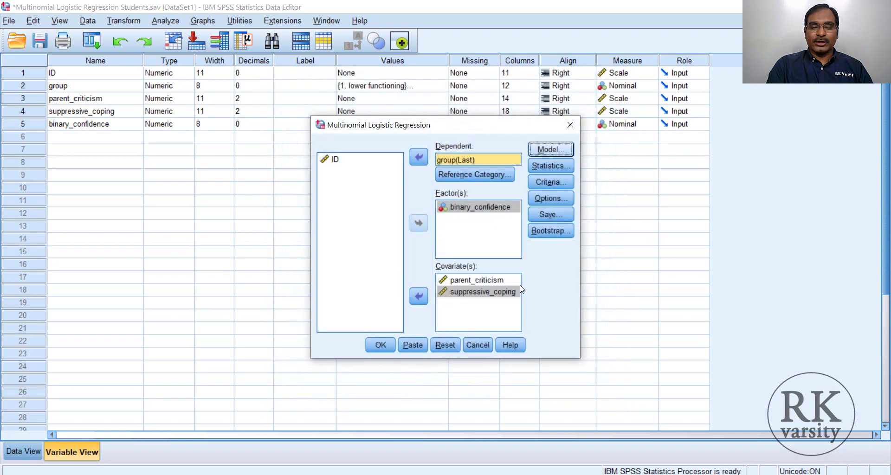
pyautogui.click(572, 169)
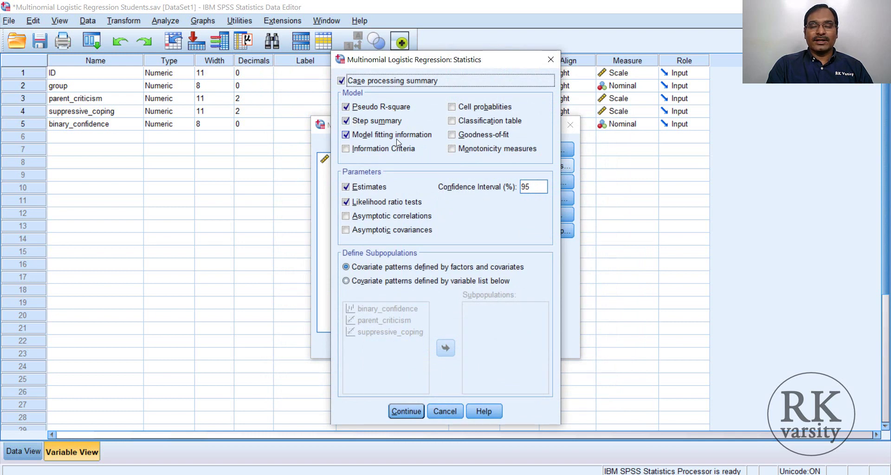
pyautogui.click(452, 121)
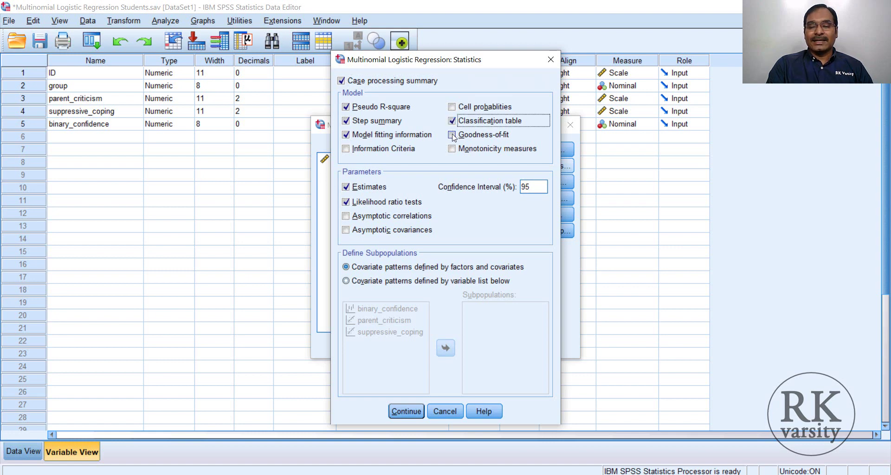
pyautogui.click(452, 135)
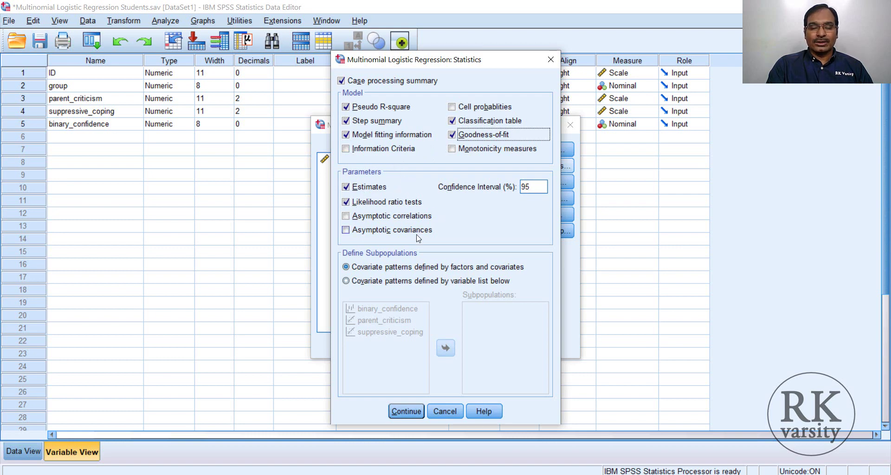
pyautogui.click(407, 412)
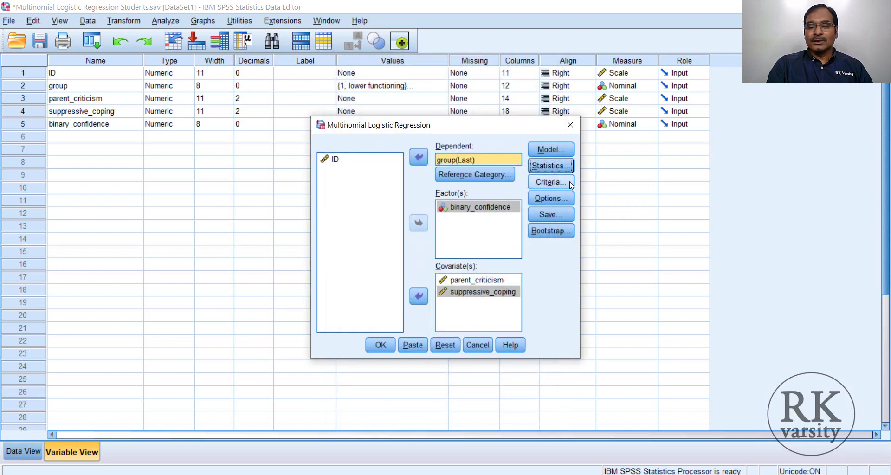
# Accept the default convergence criteria and stepwise options, and run the multinomial regression.
pyautogui.click(569, 182)
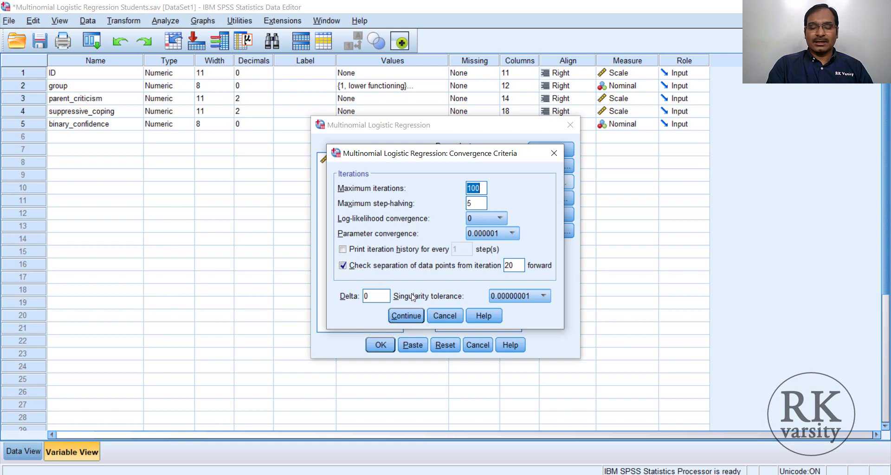
pyautogui.click(405, 316)
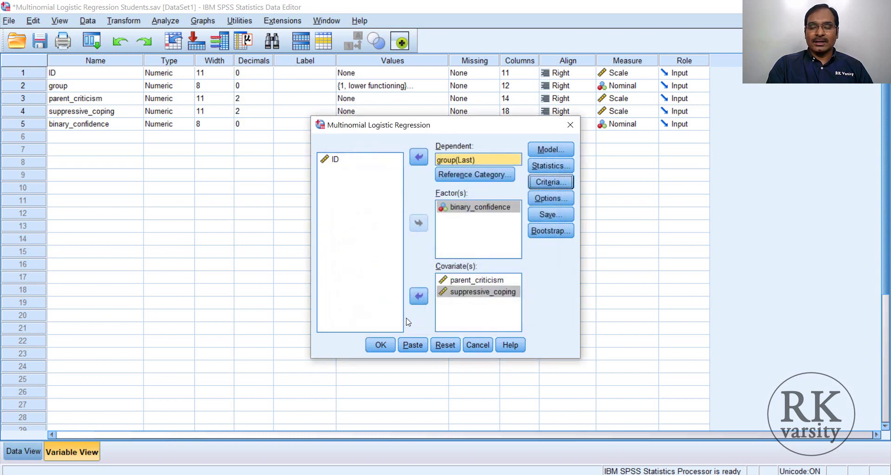
pyautogui.click(564, 198)
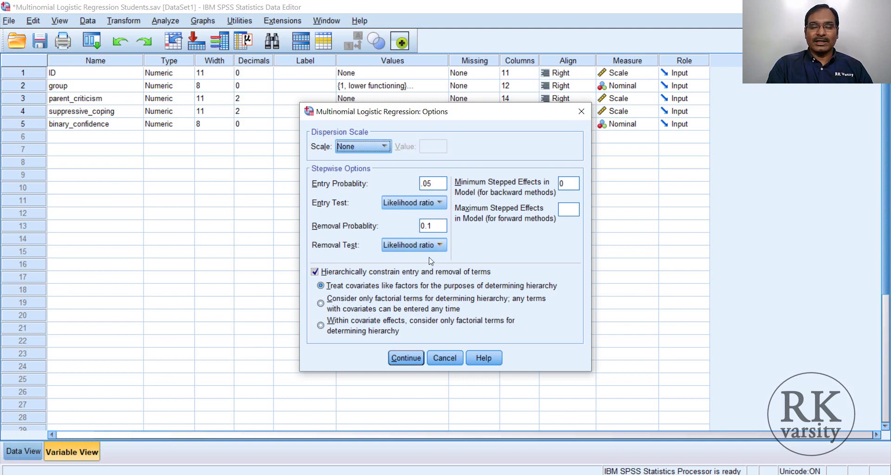
pyautogui.click(405, 359)
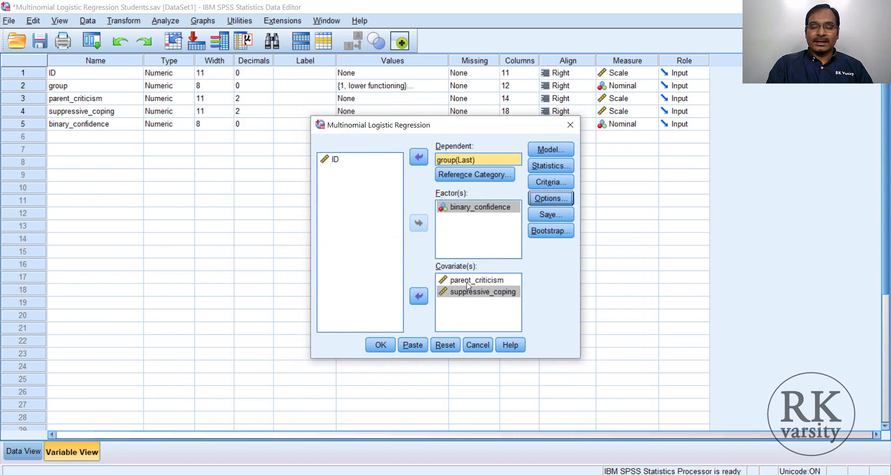
pyautogui.click(381, 345)
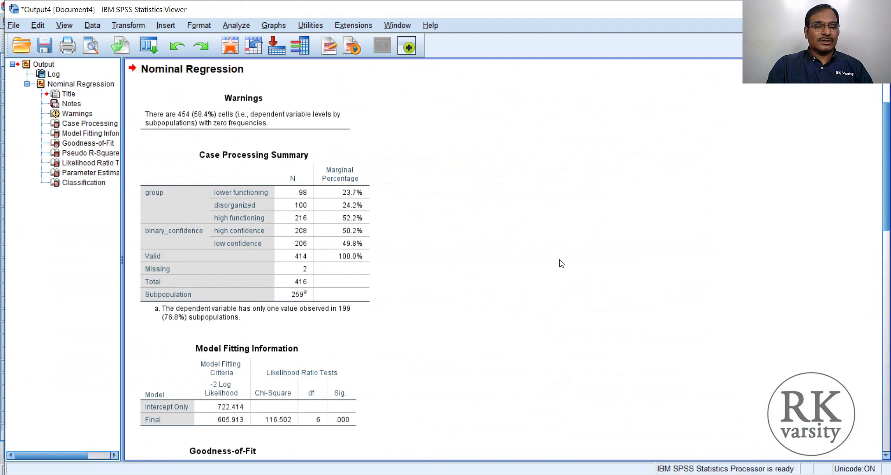
# Examine the regression output from the case processing summary through the model fitting information to the goodness-of-fit table.
pyautogui.scroll(-2, 557, 258)
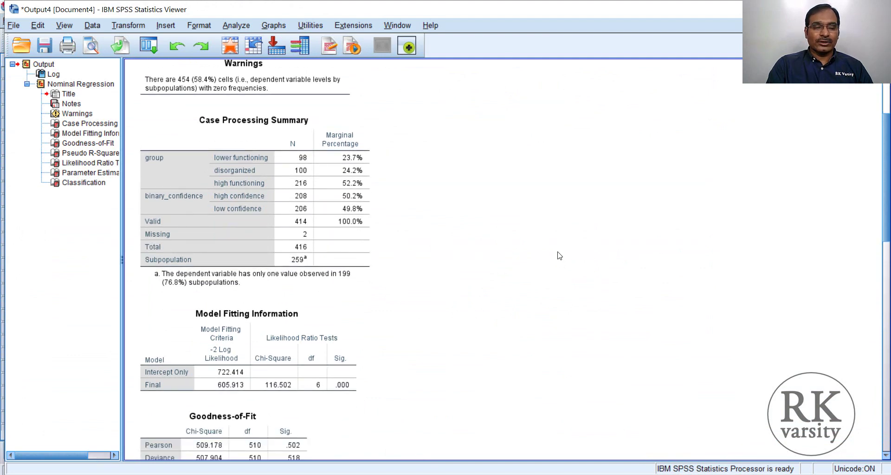
pyautogui.click(266, 188)
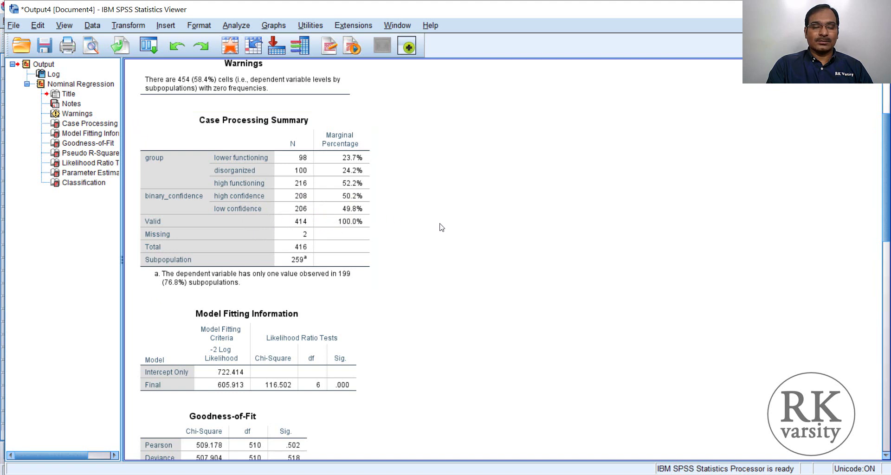
pyautogui.scroll(-3, 440, 225)
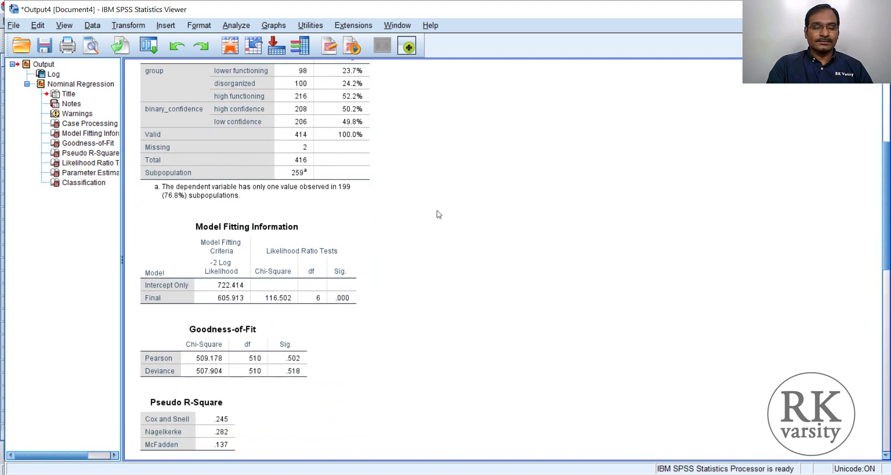
pyautogui.scroll(-2, 439, 215)
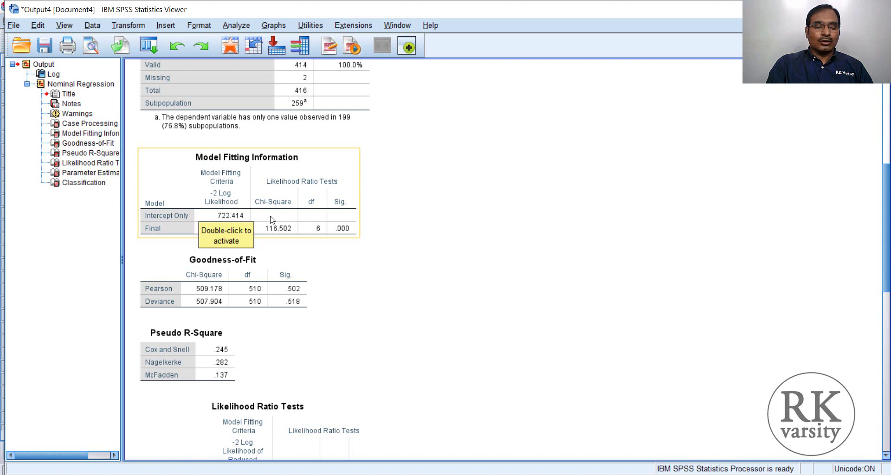
pyautogui.click(252, 249)
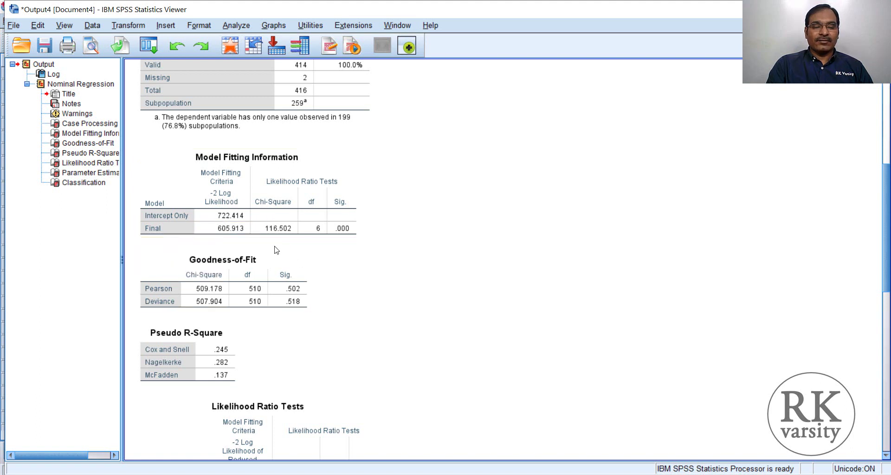
pyautogui.click(204, 236)
pyautogui.scroll(-1, 442, 239)
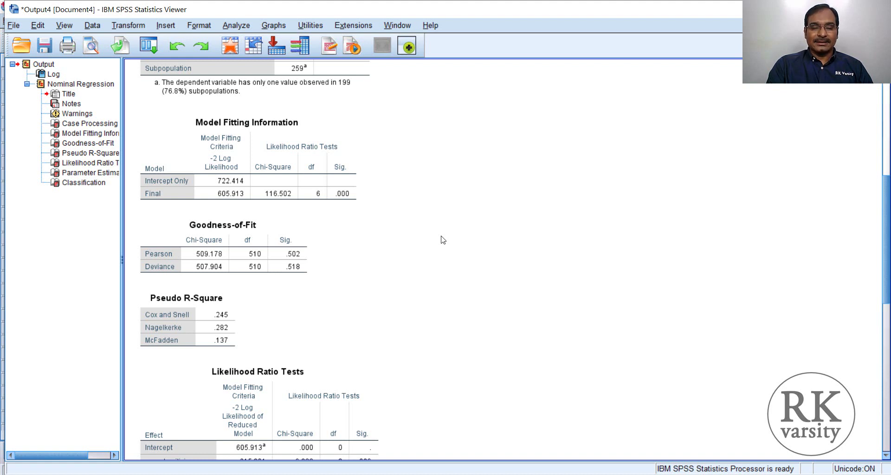
pyautogui.moveTo(401, 223); pyautogui.dragTo(419, 234)
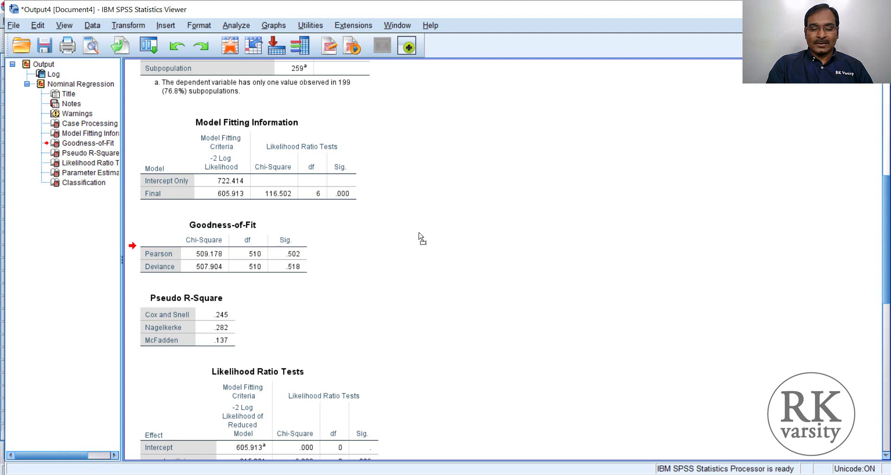
pyautogui.scroll(-2, 419, 238)
pyautogui.click(297, 191)
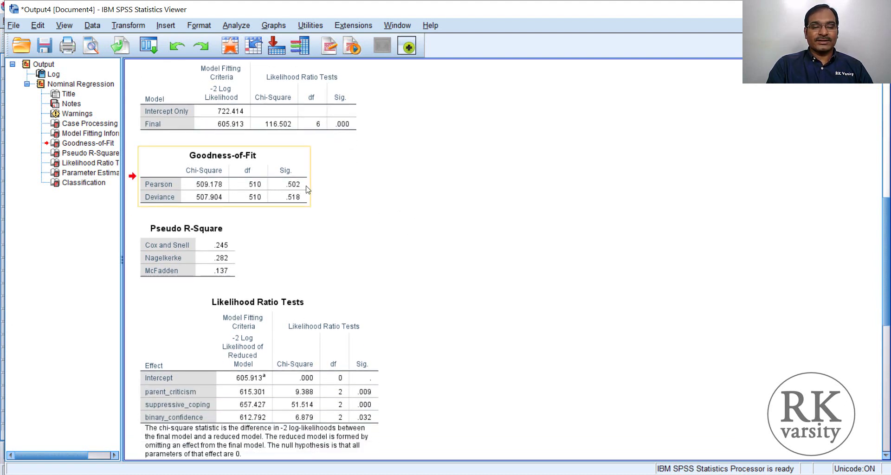
pyautogui.click(244, 209)
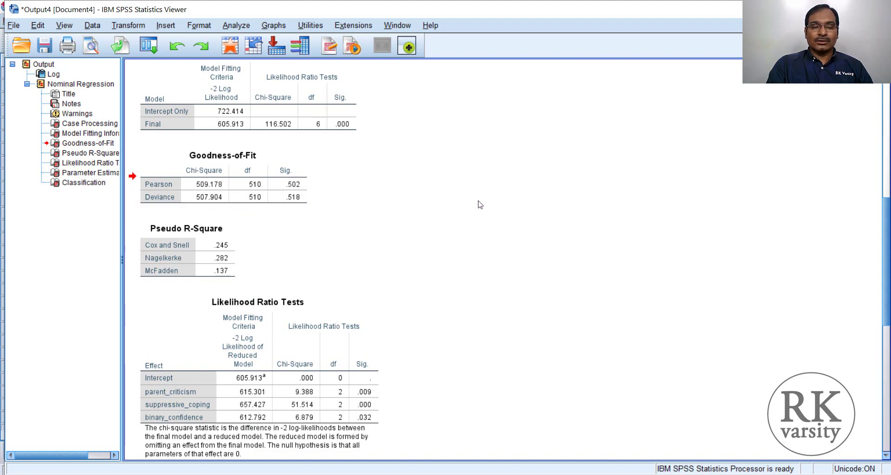
# Examine the Pseudo R-Square table's Cox and Snell, Nagelkerke and McFadden measures alongside the goodness-of-fit results.
pyautogui.scroll(-1, 478, 182)
pyautogui.scroll(-3, 478, 181)
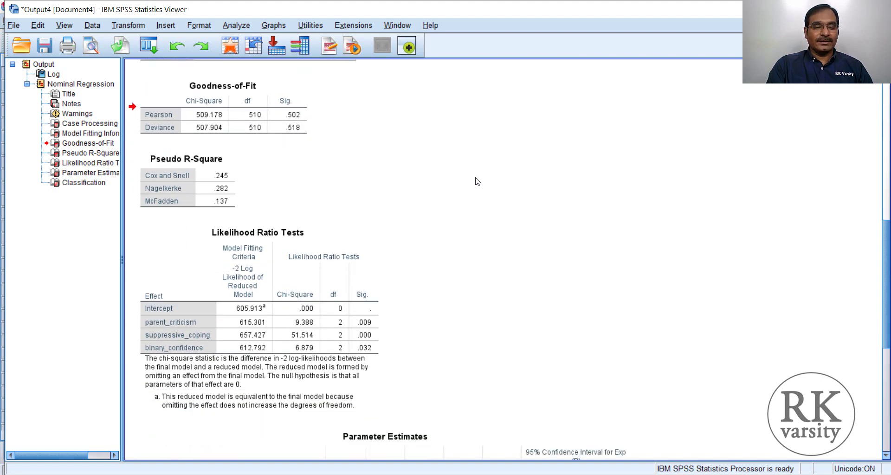
pyautogui.click(220, 172)
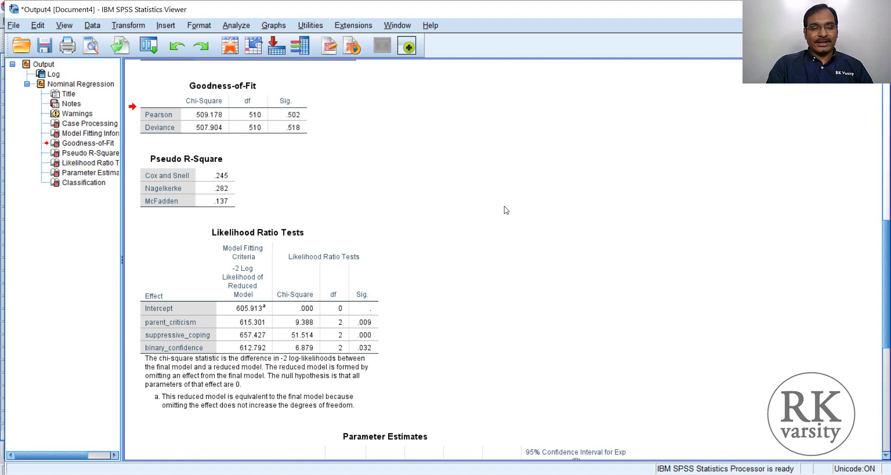
pyautogui.scroll(2, 530, 190)
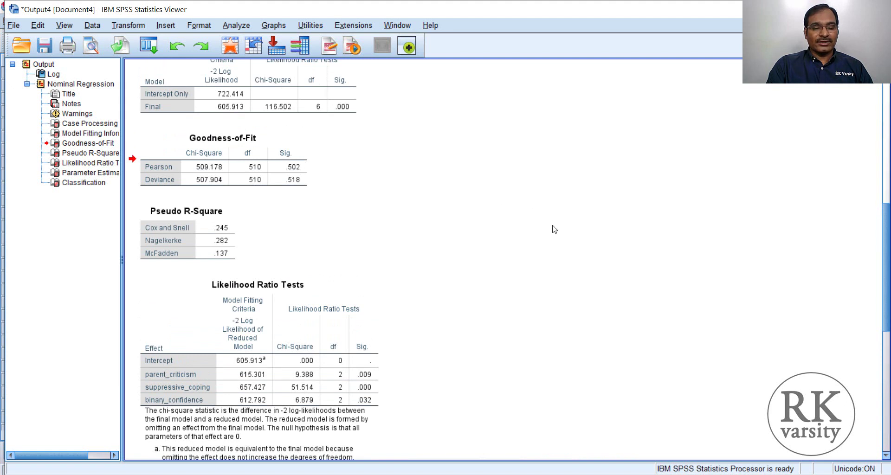
pyautogui.scroll(-2, 526, 235)
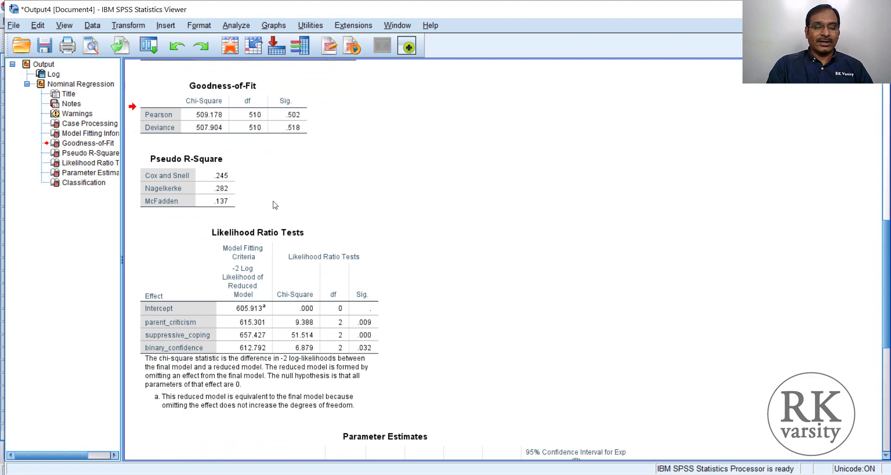
pyautogui.click(211, 203)
pyautogui.click(248, 195)
# Examine the Likelihood Ratio Tests table for the significance of parent_criticism, suppressive_coping and binary_confidence.
pyautogui.scroll(-3, 509, 209)
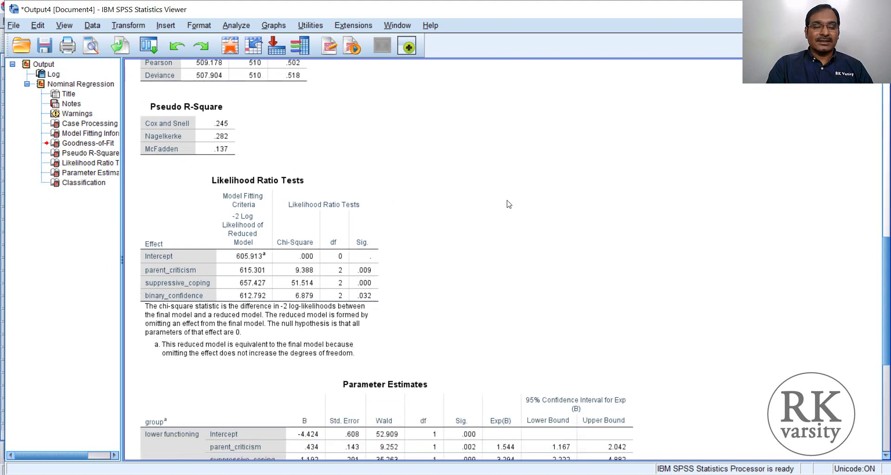
pyautogui.click(344, 183)
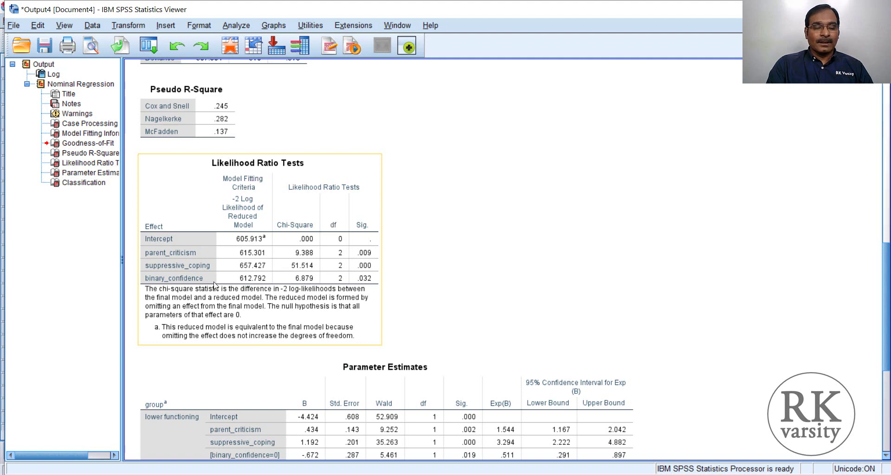
pyautogui.click(534, 274)
pyautogui.scroll(-3, 531, 251)
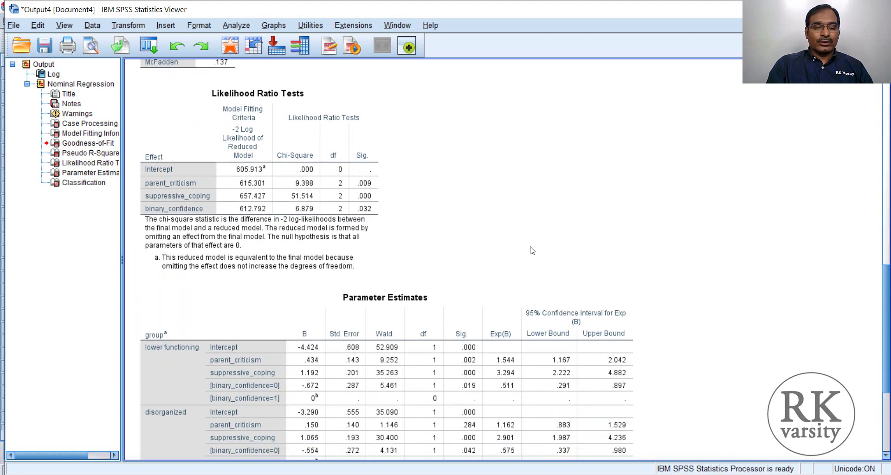
pyautogui.click(346, 198)
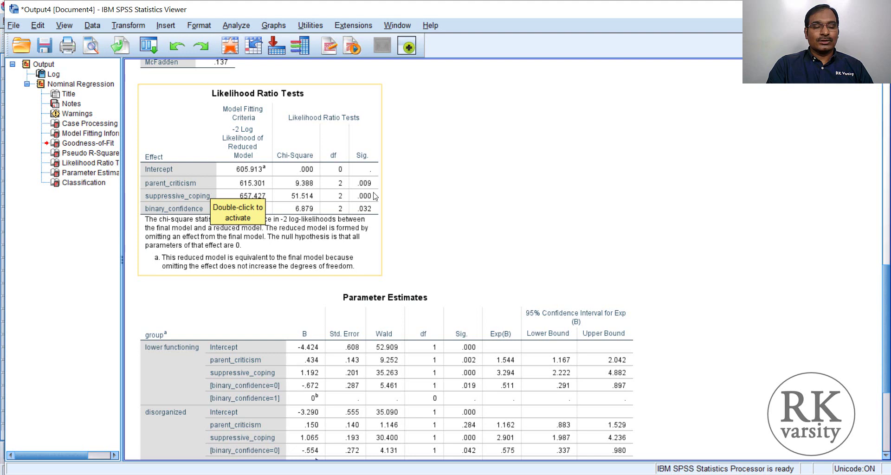
pyautogui.click(449, 203)
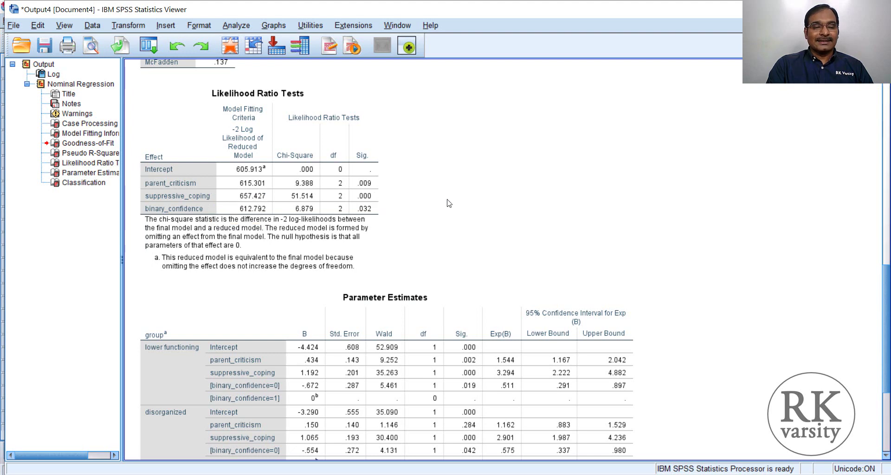
pyautogui.click(267, 198)
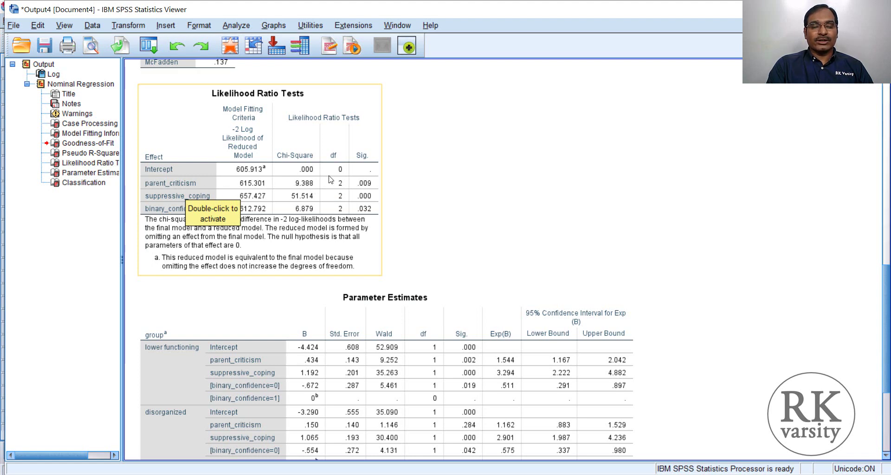
pyautogui.click(487, 179)
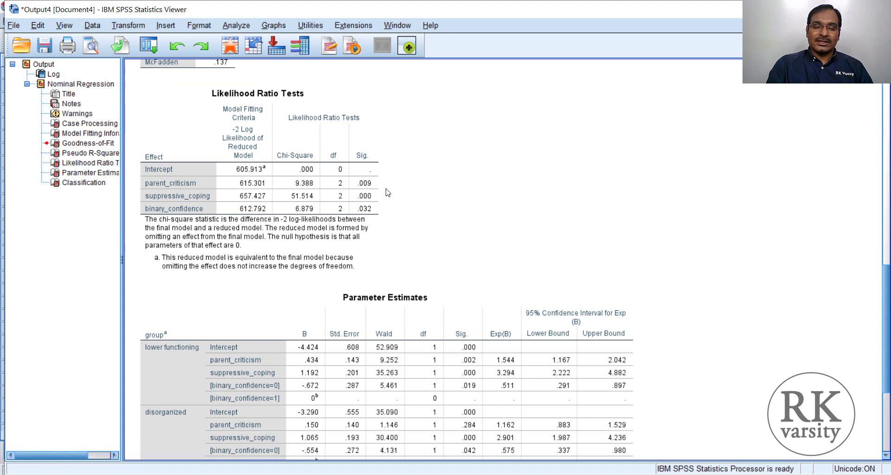
pyautogui.click(376, 198)
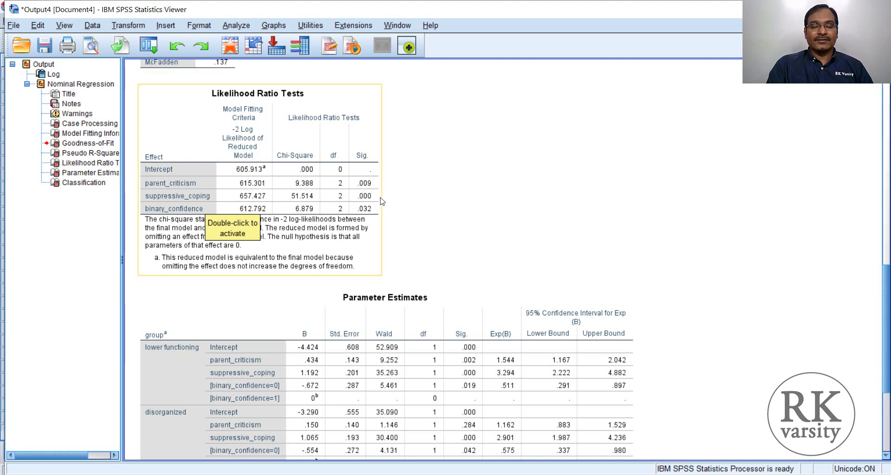
pyautogui.click(394, 200)
# Examine the Parameter Estimates for the lower functioning and disorganized groups against the reference category, and the Classification table.
pyautogui.scroll(-3, 454, 199)
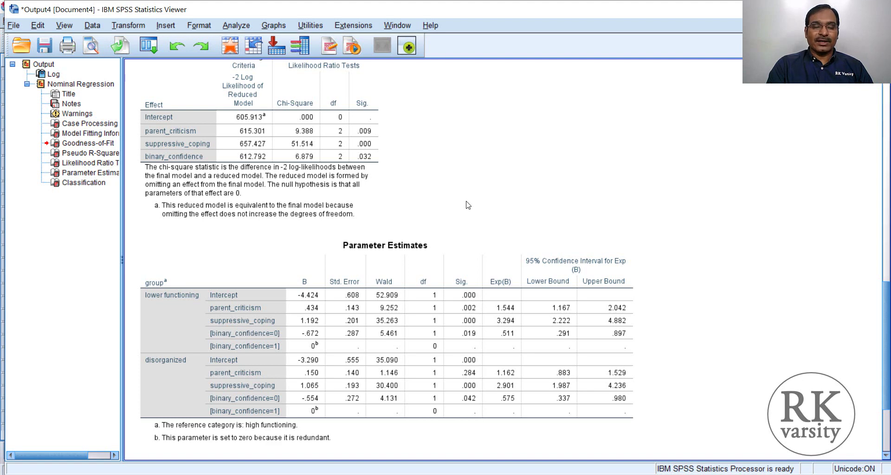
pyautogui.scroll(-4, 468, 205)
pyautogui.click(468, 205)
pyautogui.click(686, 253)
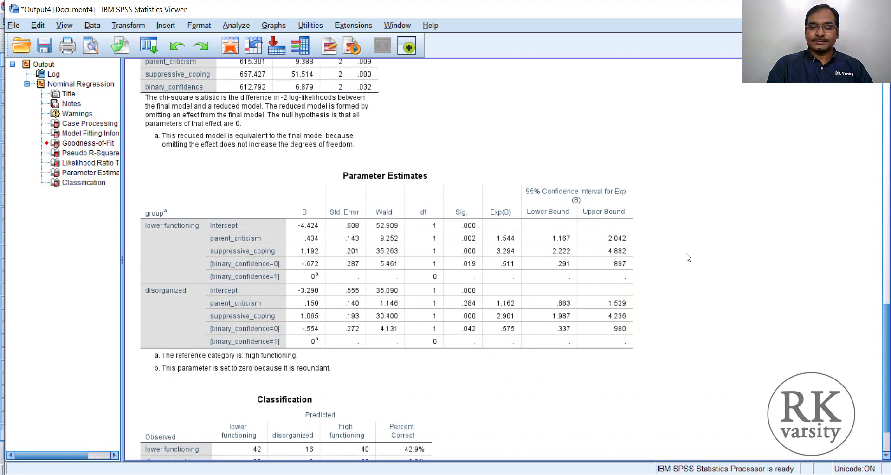
pyautogui.scroll(-3, 692, 251)
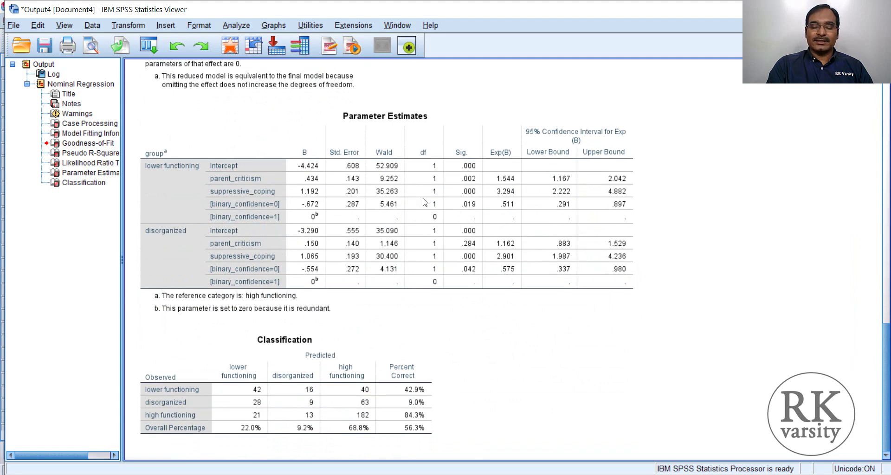
pyautogui.click(202, 181)
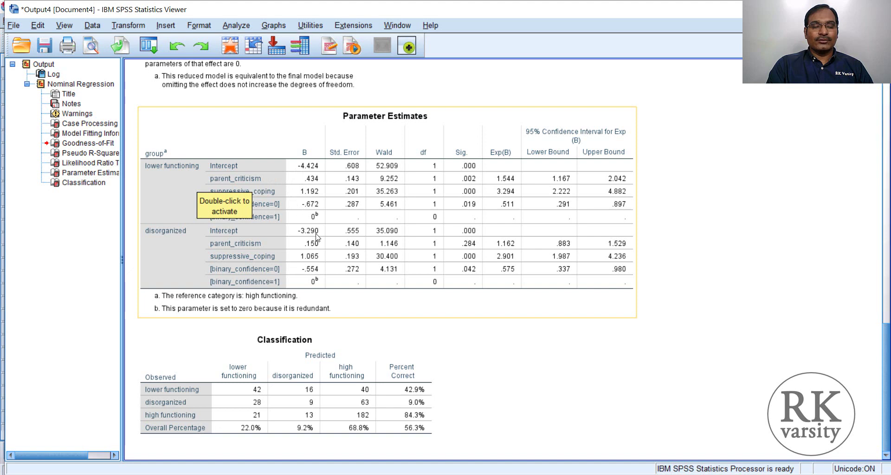
pyautogui.click(652, 256)
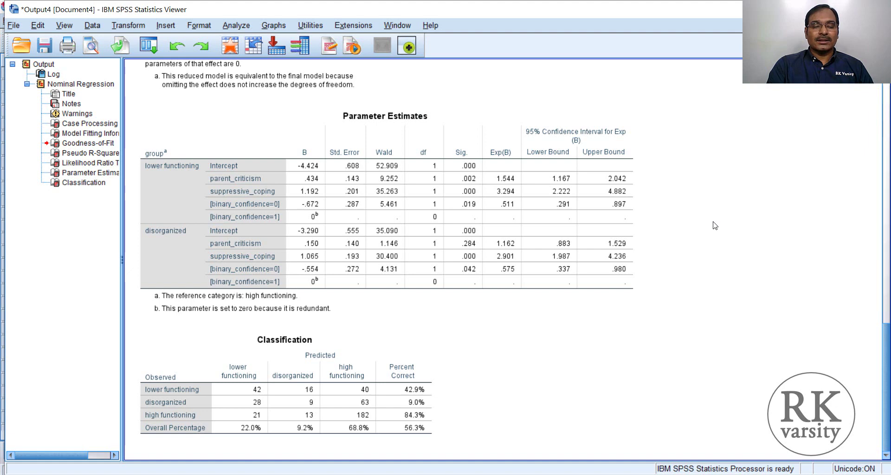
pyautogui.click(583, 208)
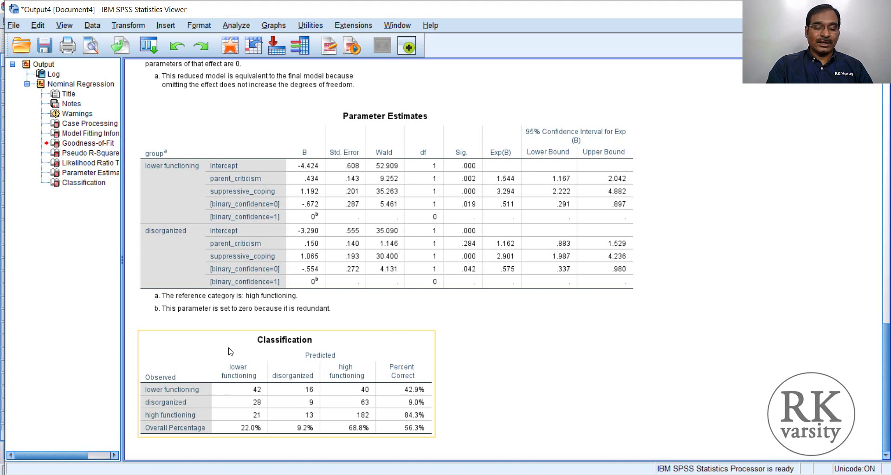
pyautogui.click(262, 246)
pyautogui.click(667, 197)
# Review the regression output again from the parameter estimates back through the model fit tables to the Case Processing Summary.
pyautogui.scroll(3, 706, 179)
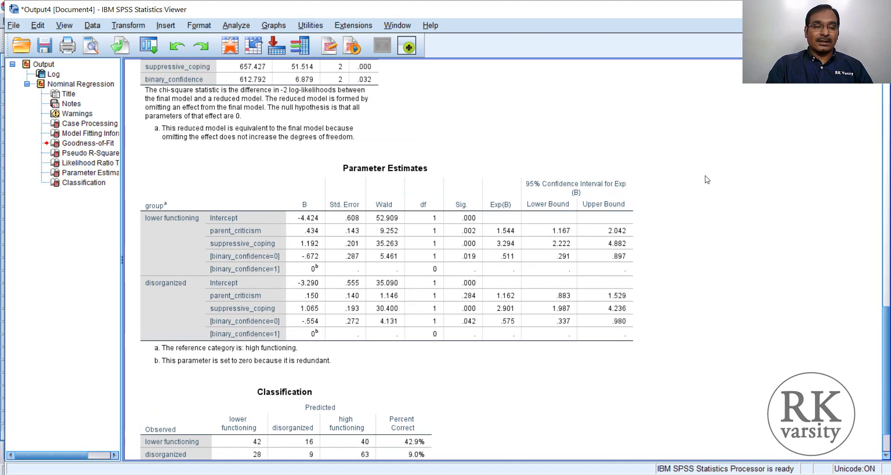
pyautogui.scroll(1, 706, 179)
pyautogui.scroll(3, 706, 180)
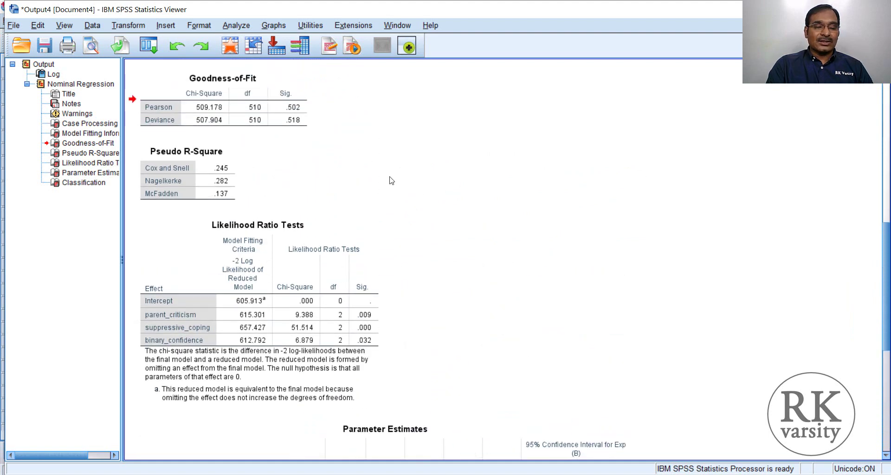
pyautogui.scroll(1, 390, 179)
pyautogui.click(248, 171)
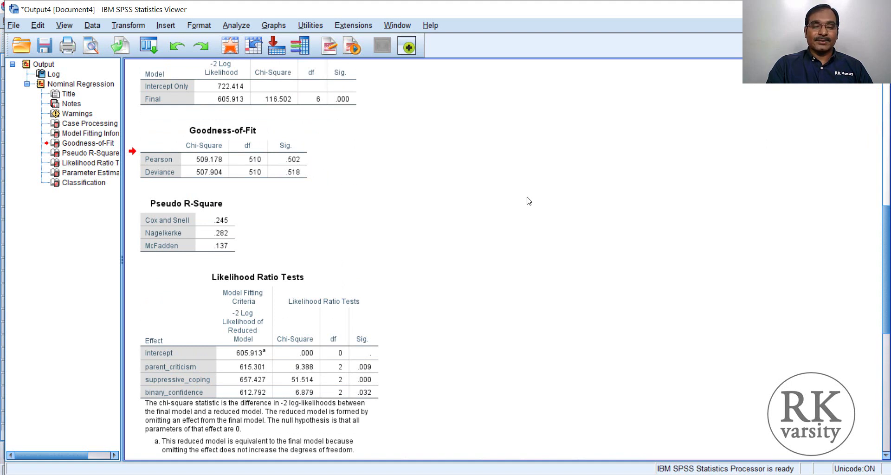
pyautogui.scroll(2, 540, 219)
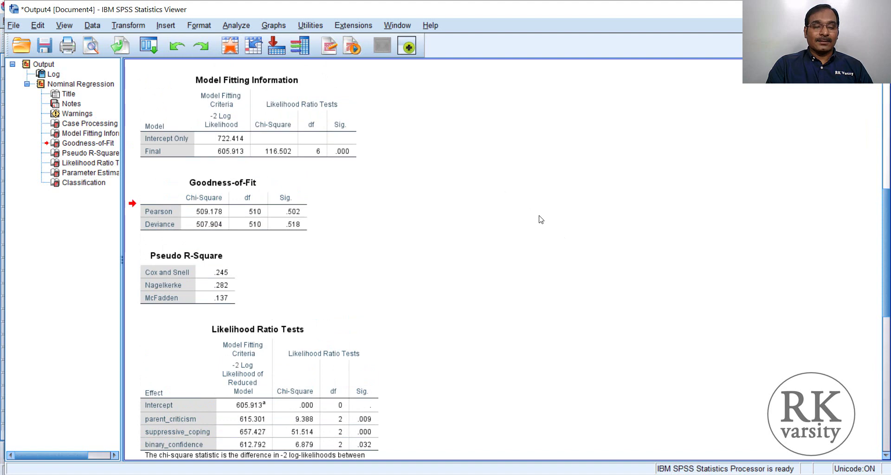
pyautogui.scroll(2, 541, 219)
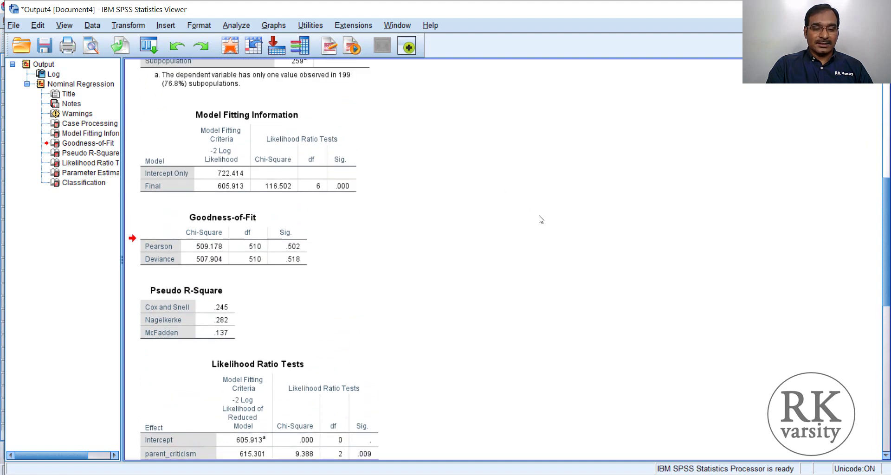
pyautogui.scroll(-3, 541, 219)
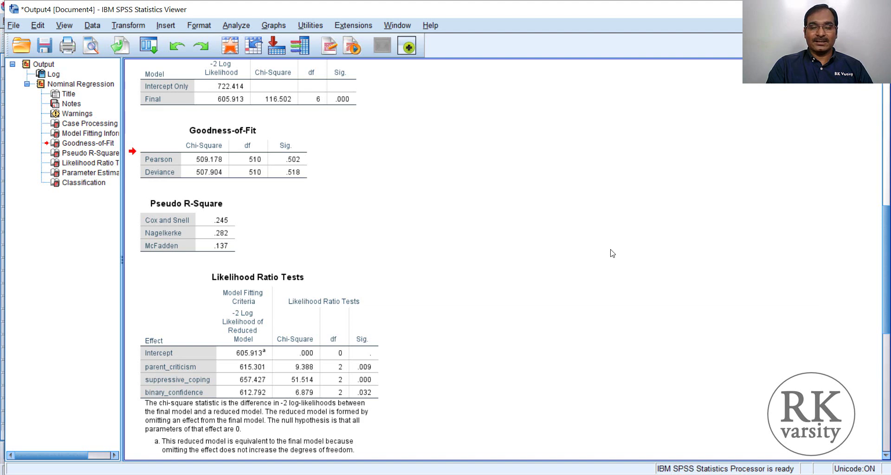
pyautogui.scroll(3, 616, 224)
pyautogui.scroll(6, 615, 225)
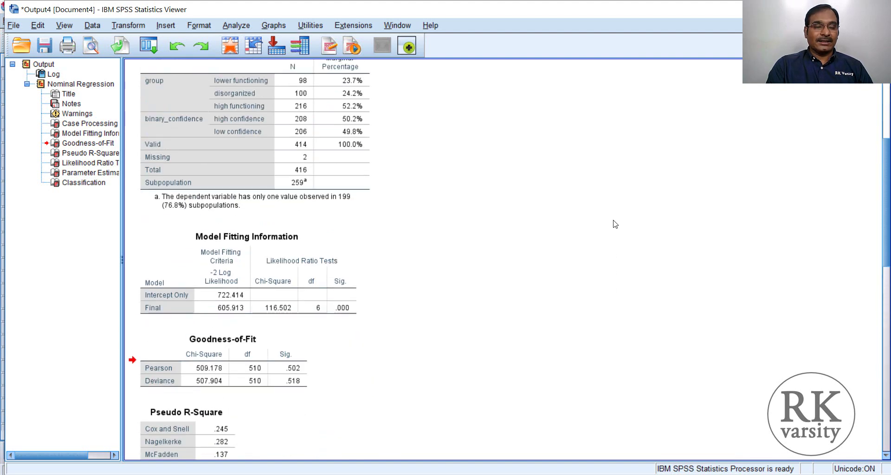
pyautogui.scroll(3, 615, 224)
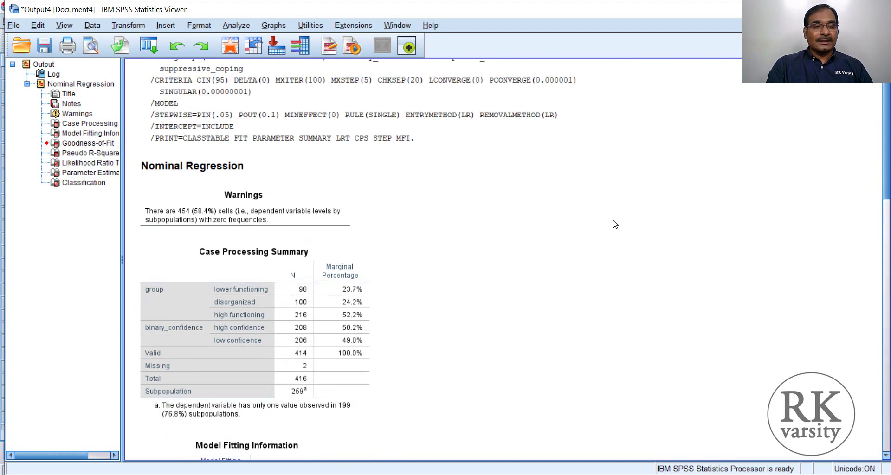